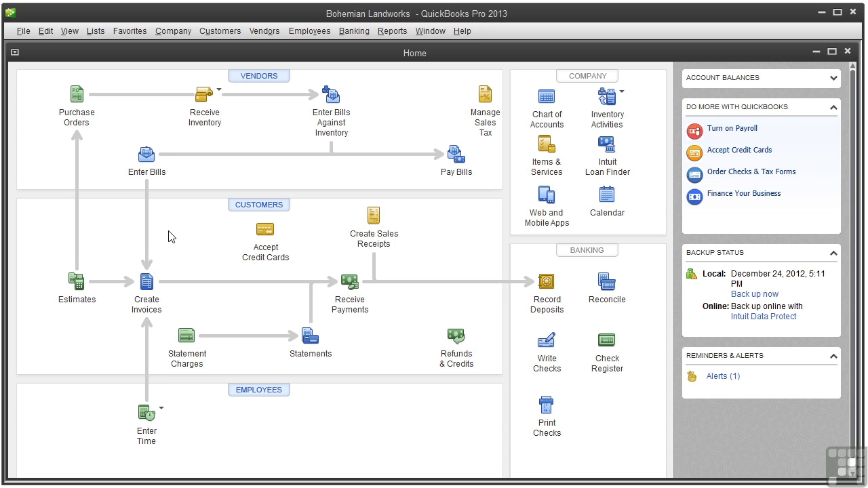
# - Review the Undeposited Funds register from the chart of accounts, then close both windows
pyautogui.click(552, 125)
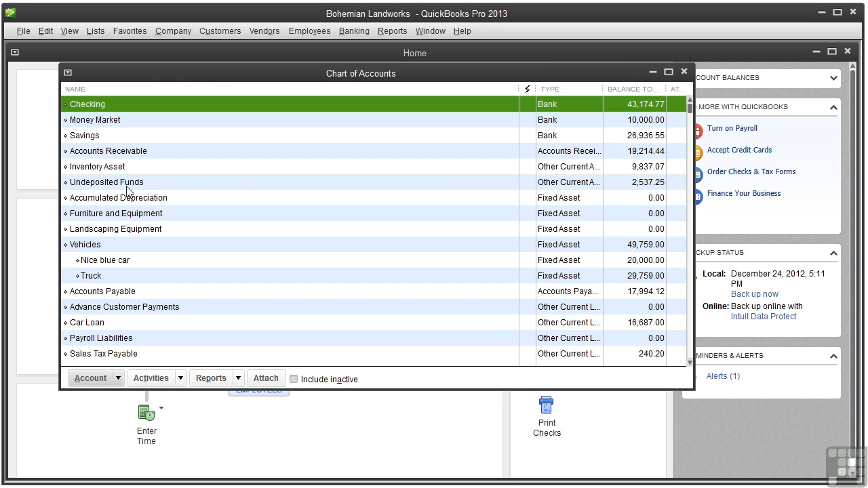
pyautogui.doubleClick(130, 184)
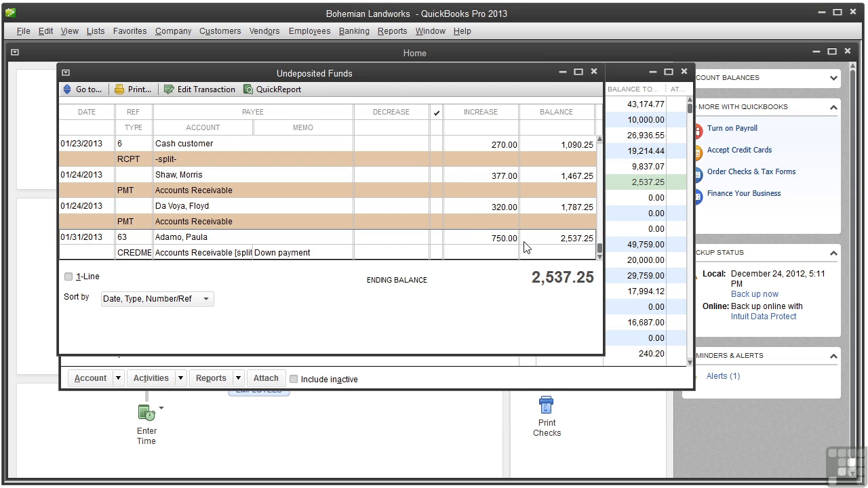
pyautogui.click(600, 139)
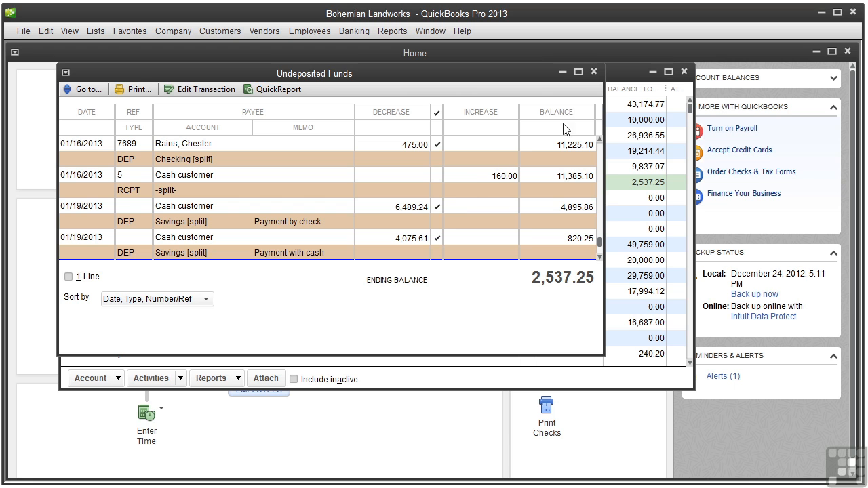
pyautogui.click(594, 72)
pyautogui.click(683, 72)
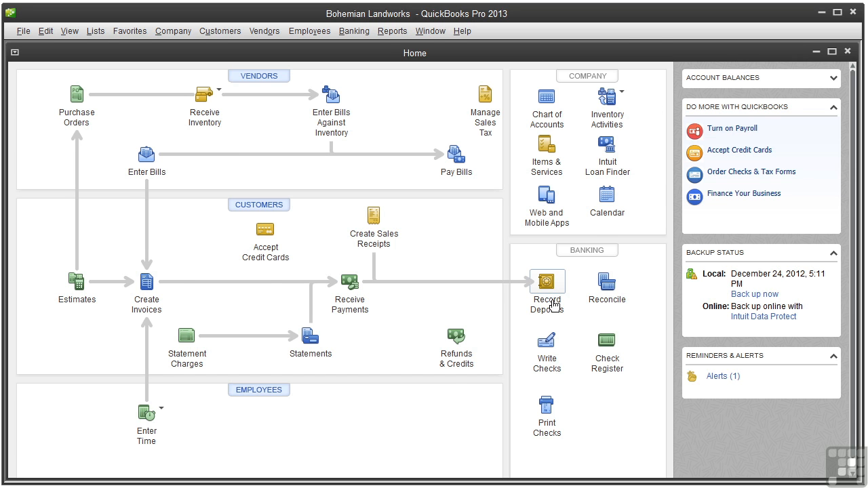
# - Select the 01/03, 01/16 and 01/23/2013 cash payments, with all payment types shown, for a deposit
pyautogui.click(547, 283)
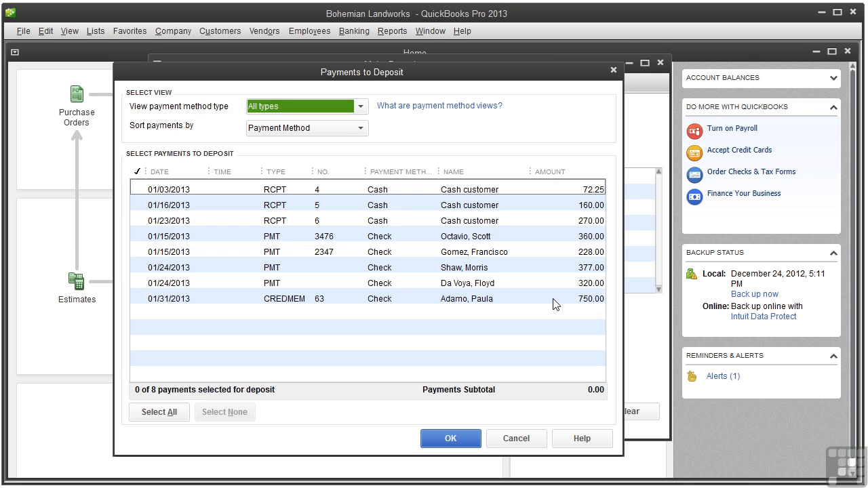
pyautogui.click(361, 107)
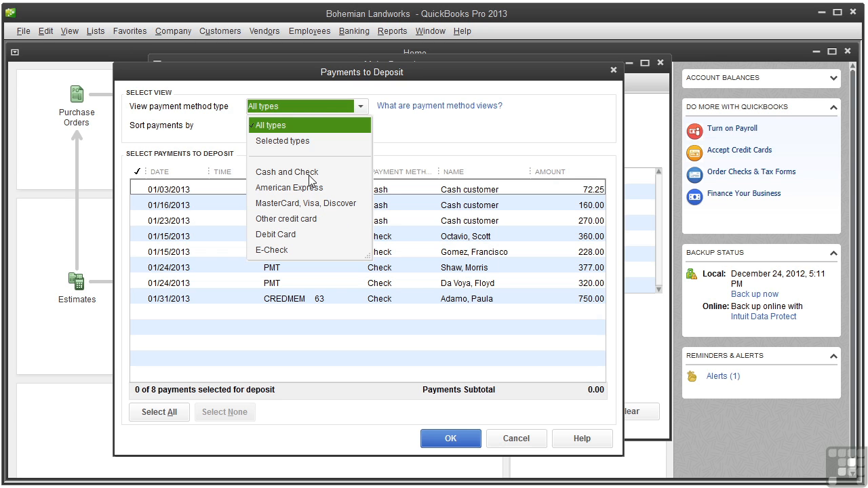
pyautogui.click(314, 129)
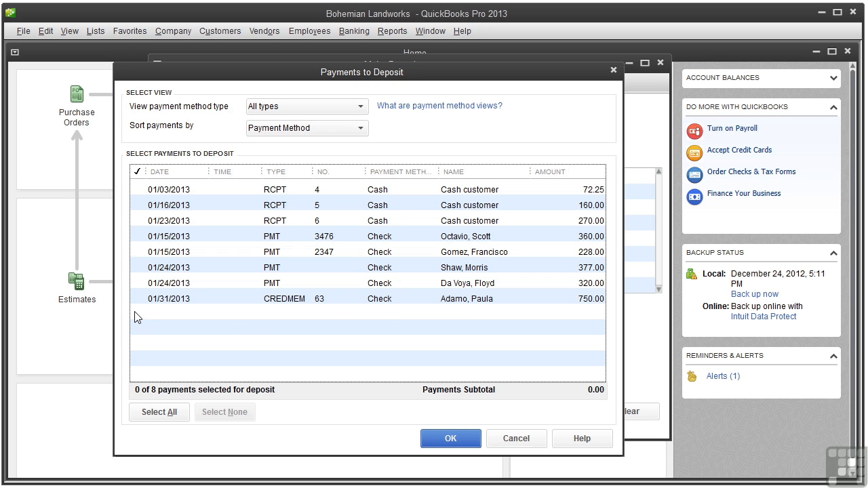
pyautogui.click(139, 191)
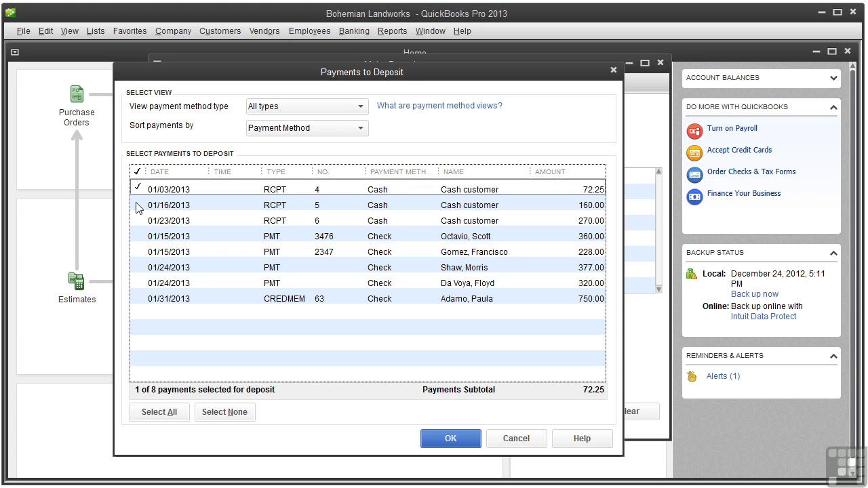
pyautogui.click(139, 205)
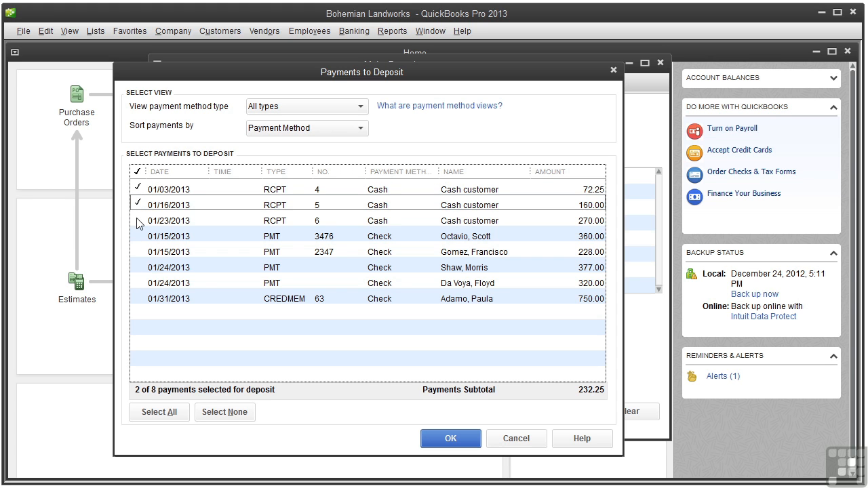
pyautogui.click(138, 221)
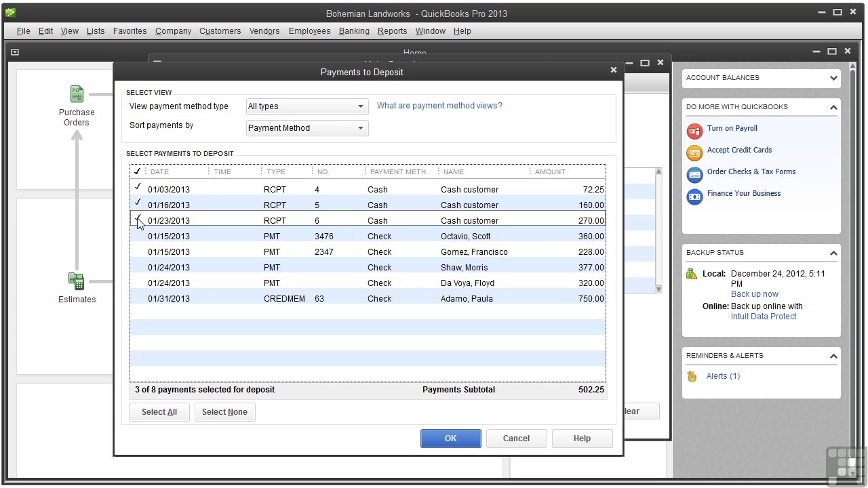
pyautogui.click(446, 439)
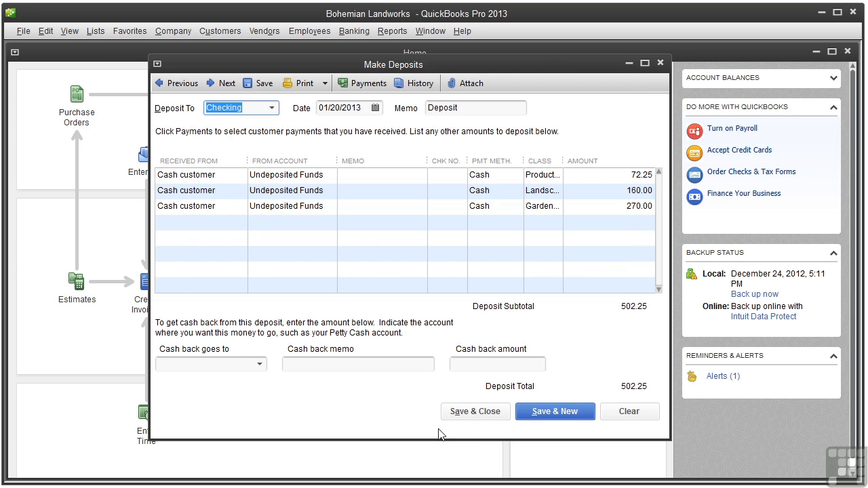
# - Save the 502.25 deposit into Checking dated 01/31/2013 with no cash back
pyautogui.click(272, 108)
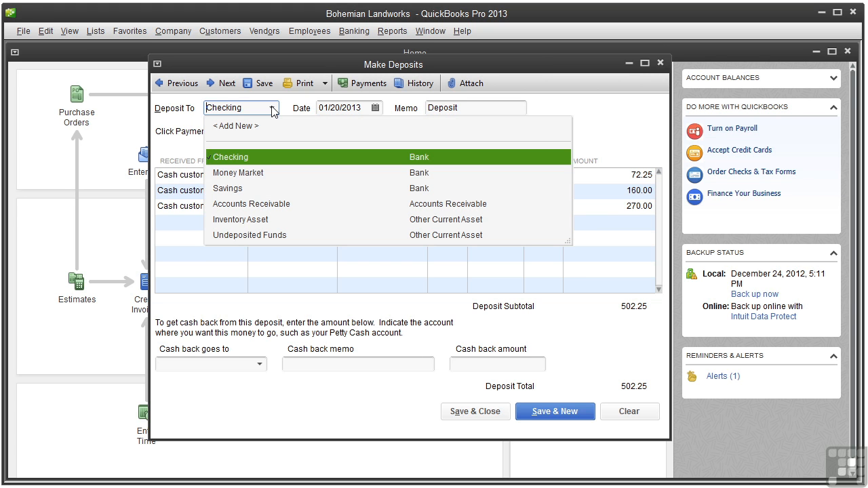
pyautogui.click(270, 156)
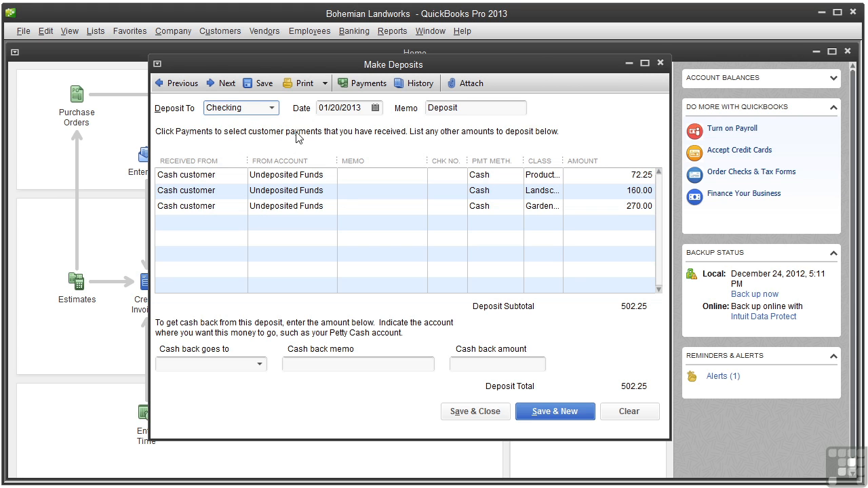
pyautogui.click(375, 107)
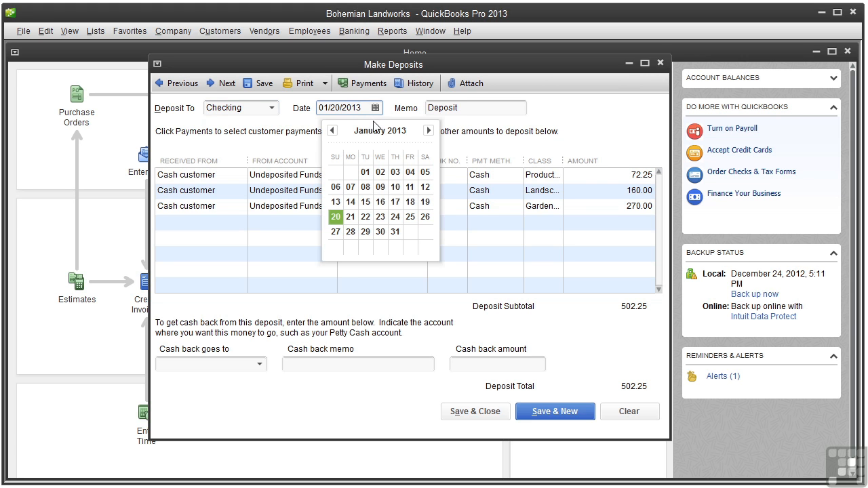
pyautogui.click(396, 231)
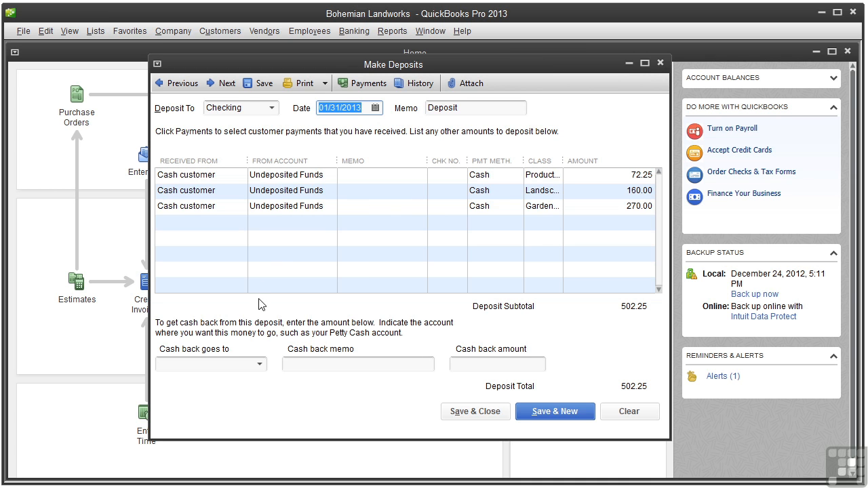
pyautogui.click(260, 366)
pyautogui.click(261, 365)
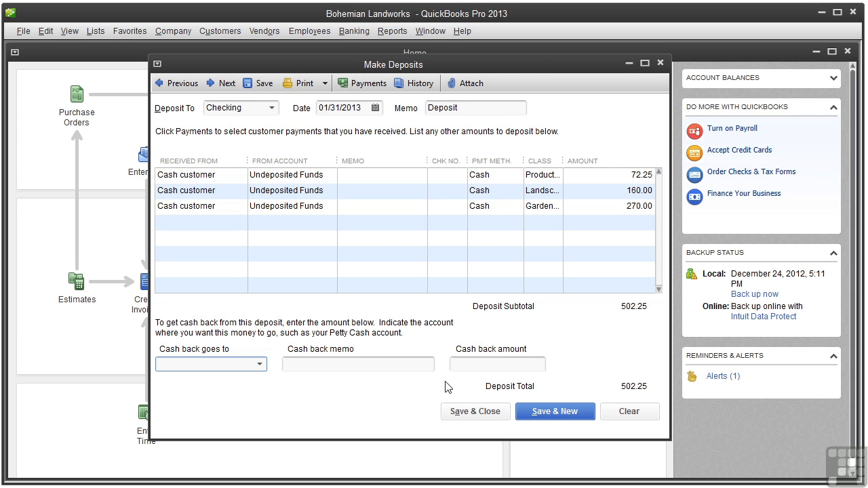
pyautogui.click(473, 411)
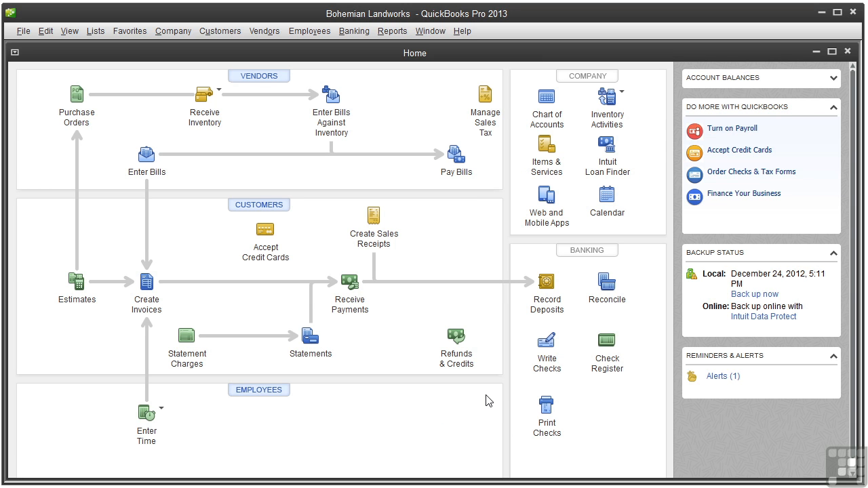
# - Start a new deposit without selecting payments, check the Print options, then close the empty form
pyautogui.click(546, 285)
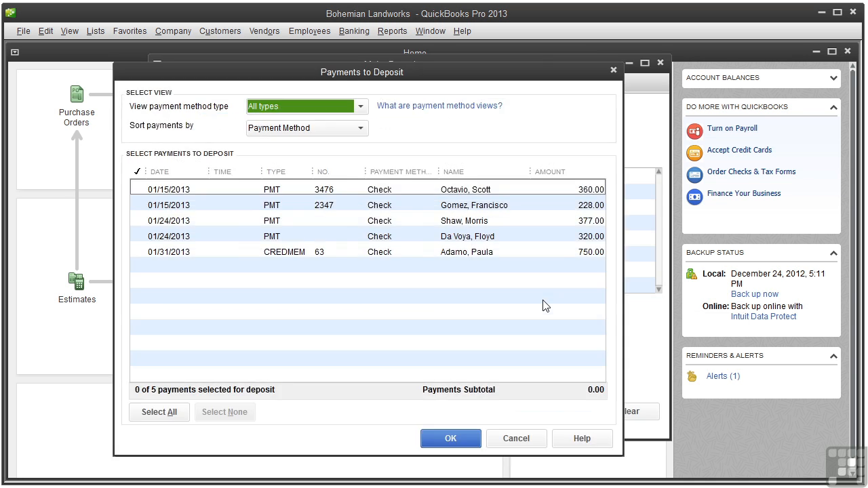
pyautogui.click(515, 439)
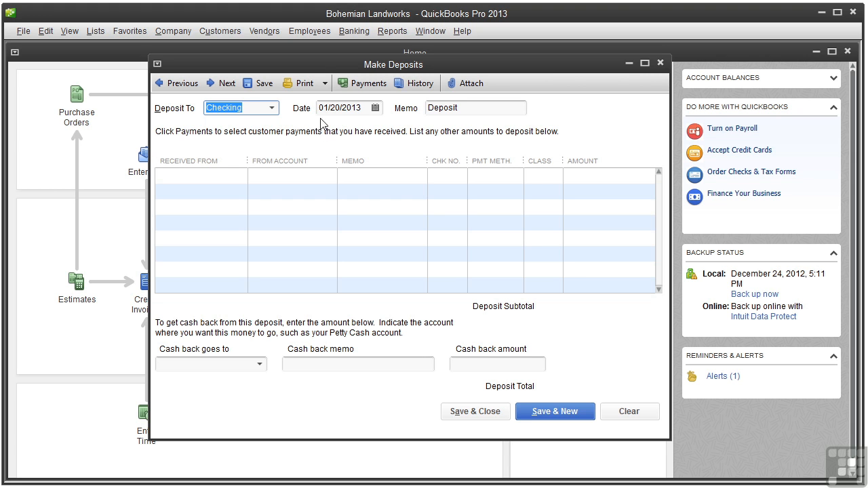
pyautogui.click(325, 84)
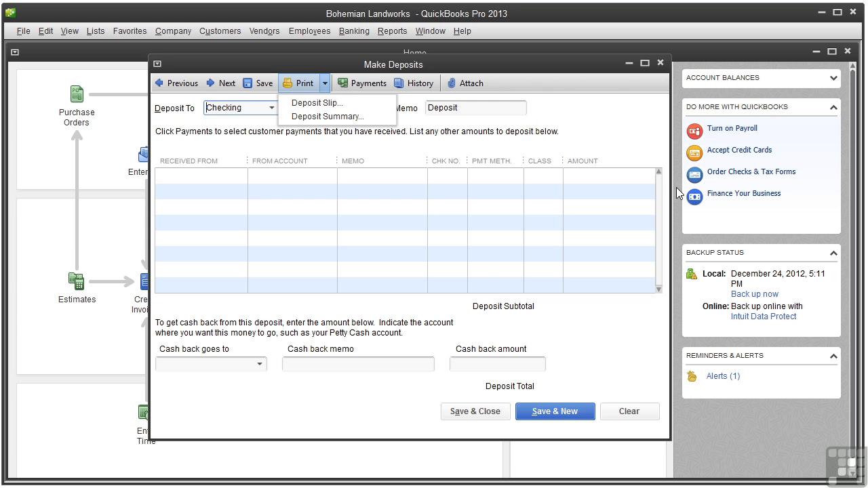
pyautogui.click(661, 64)
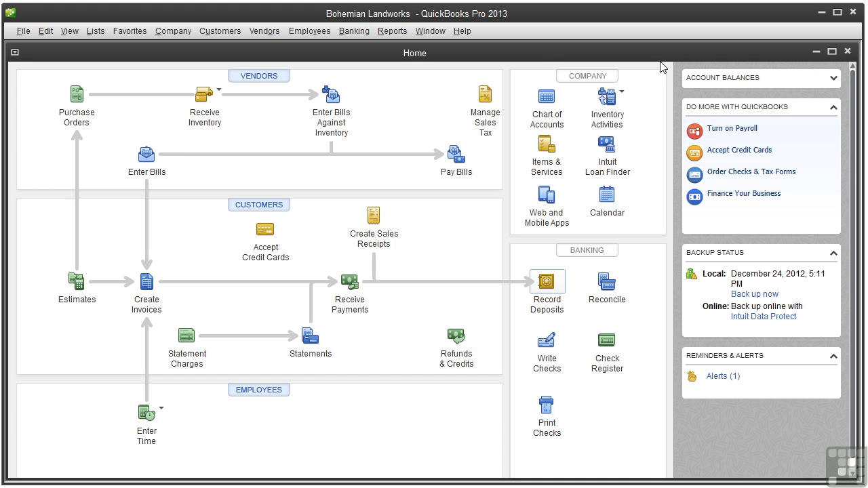
# - Open the Checking register and start a new entry dated 01/14/2013
pyautogui.click(608, 363)
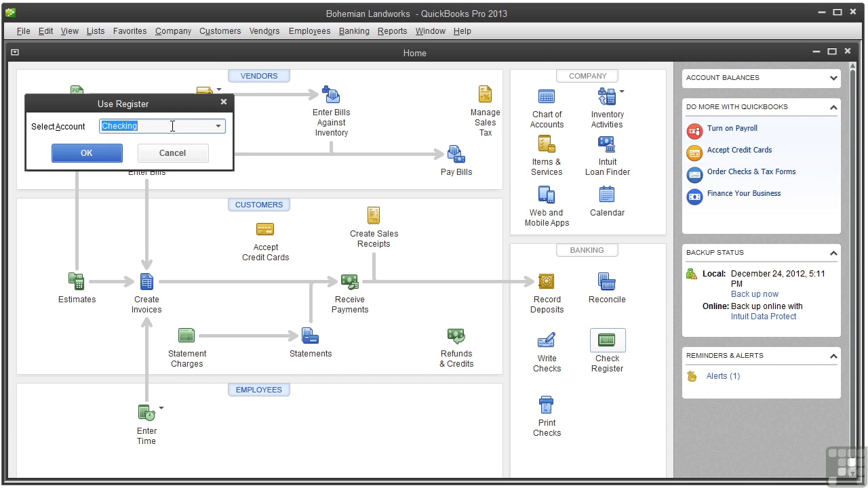
pyautogui.click(79, 155)
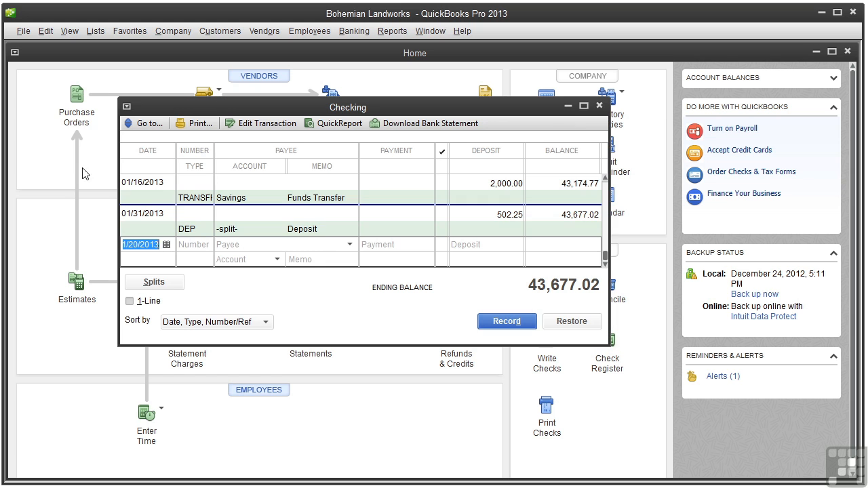
pyautogui.click(166, 245)
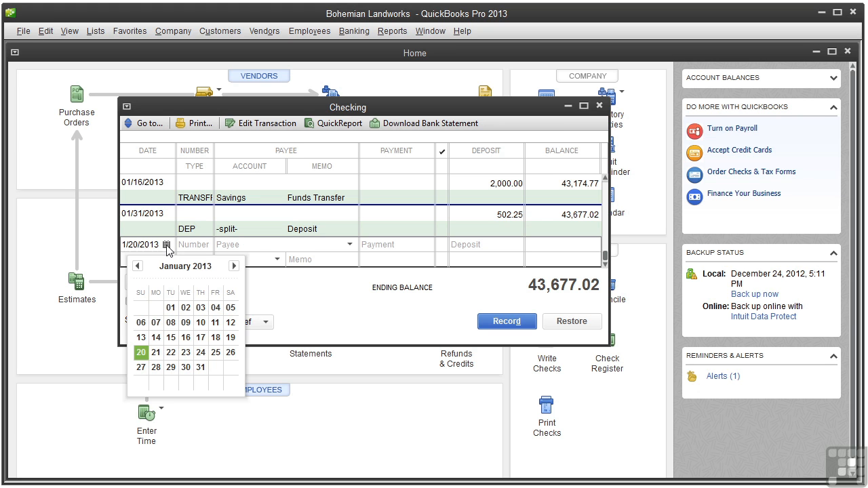
pyautogui.click(156, 337)
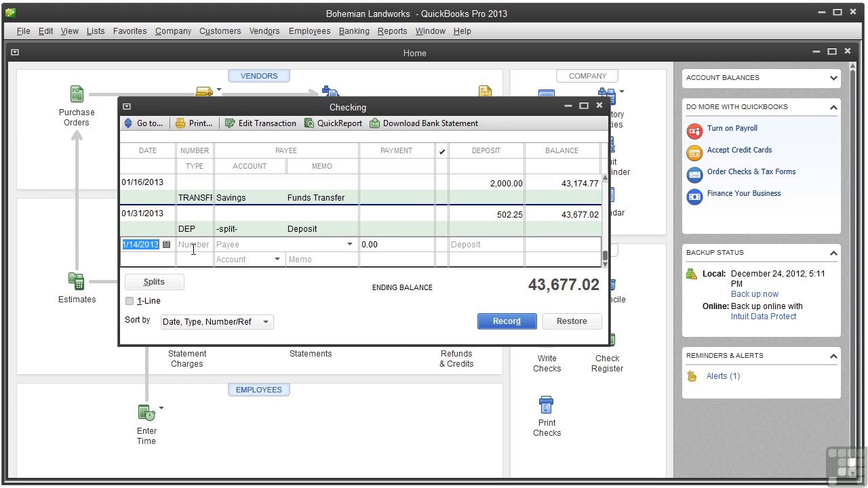
pyautogui.click(350, 245)
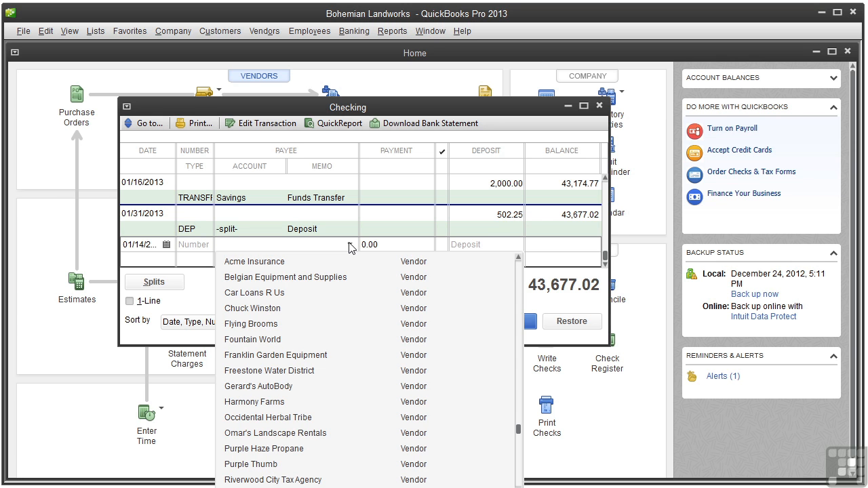
# - Give the entry its payee from the suggestions and a 5,000.00 deposit amount
pyautogui.click(330, 298)
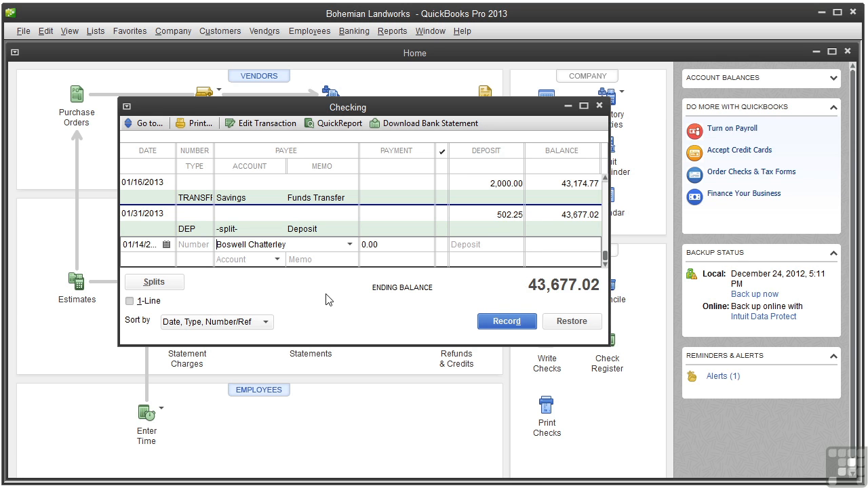
pyautogui.click(459, 245)
pyautogui.write('5000')
pyautogui.press('Tab')
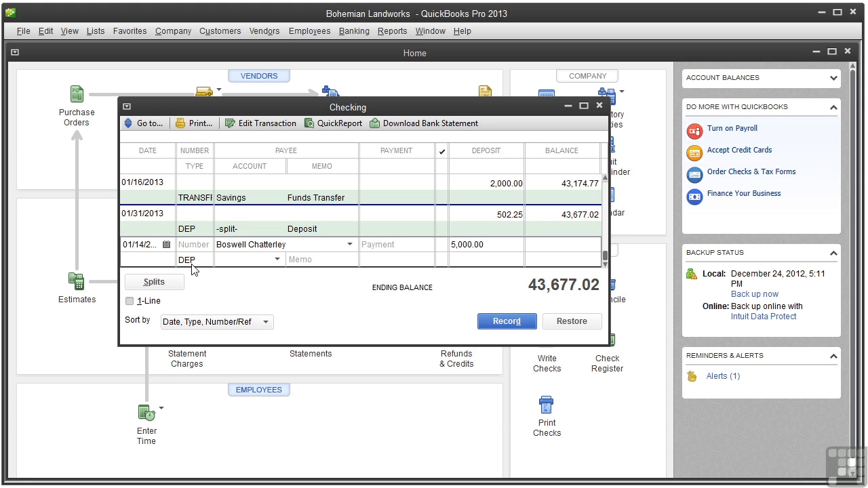
# - Choose < Add New > from the entry's Account list
pyautogui.click(277, 261)
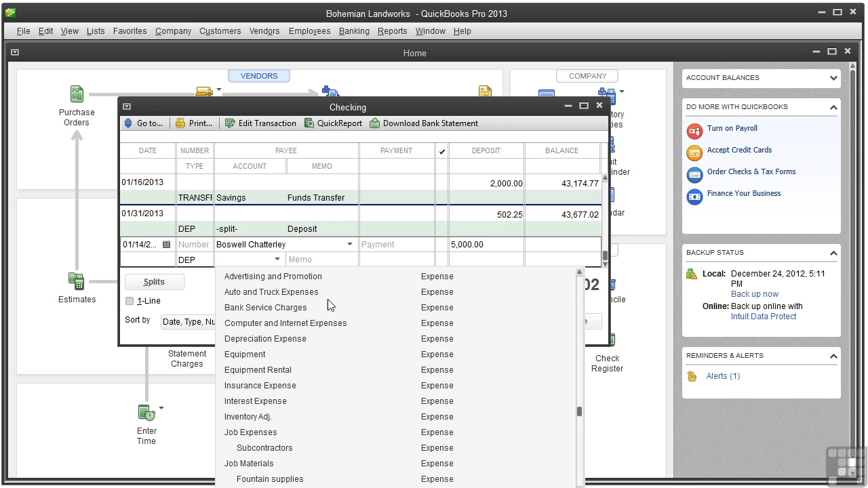
pyautogui.moveTo(578, 406); pyautogui.dragTo(587, 284)
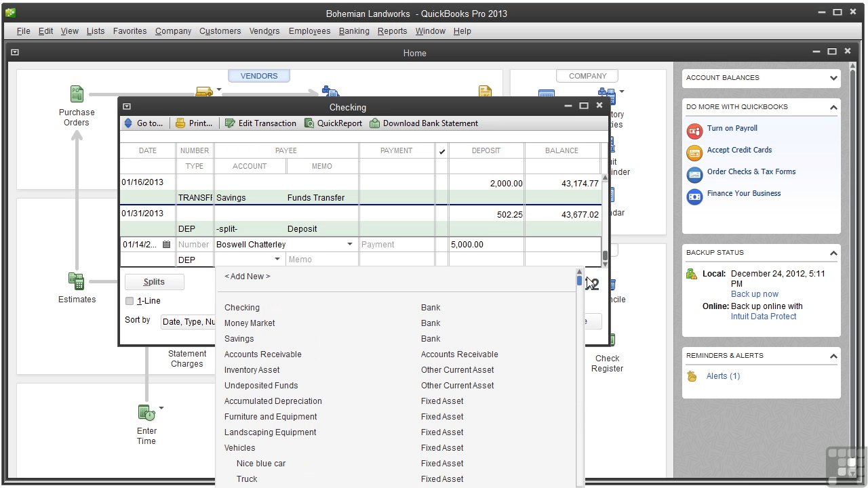
pyautogui.click(252, 276)
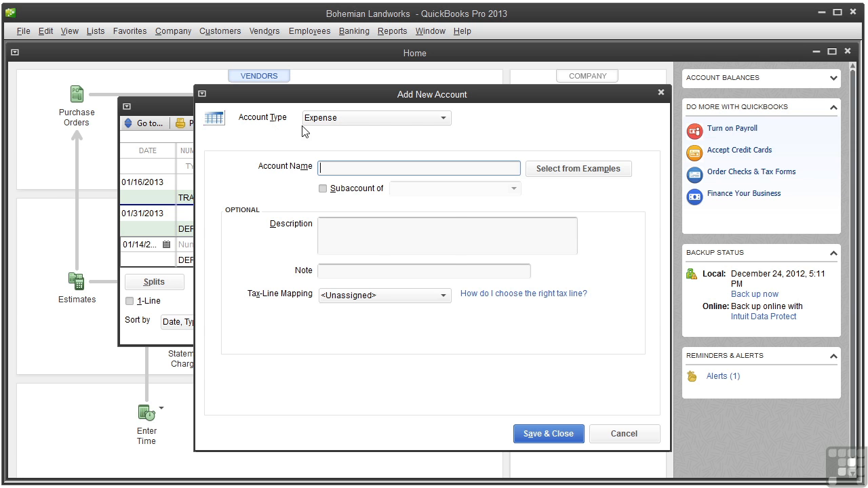
# - Create the Equity account 'Owner Contributions', record the 5,000.00 deposit, and close the register
pyautogui.click(444, 121)
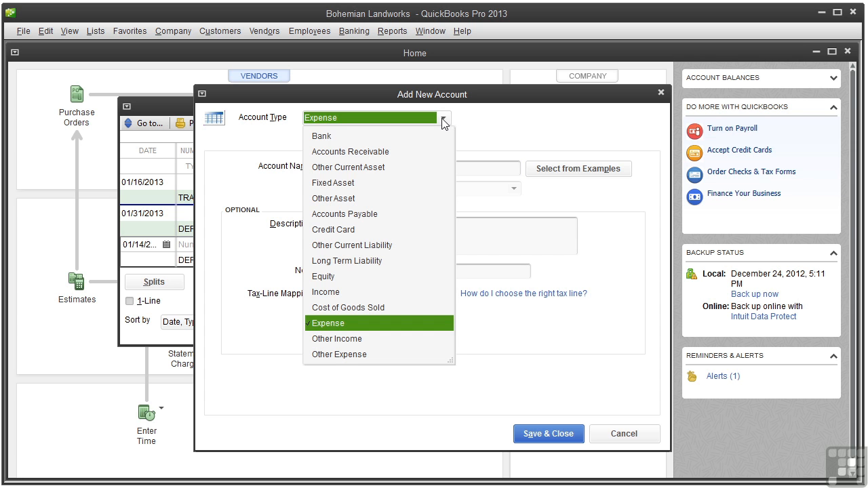
pyautogui.click(342, 277)
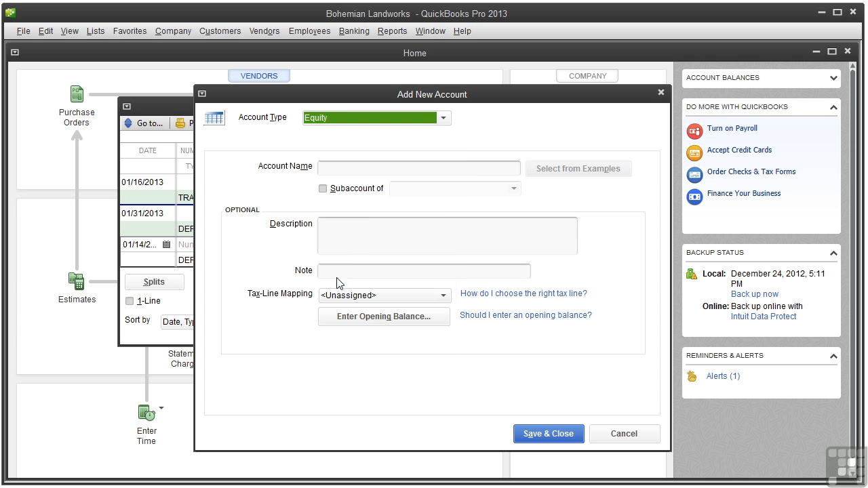
pyautogui.click(354, 169)
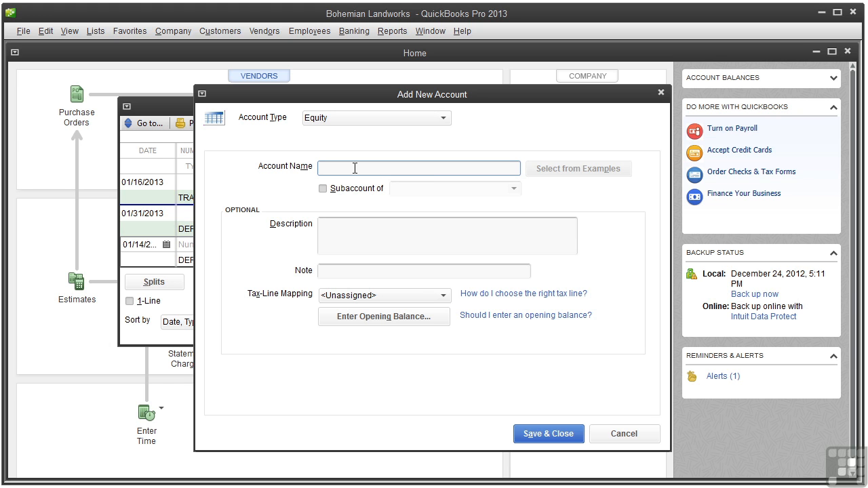
pyautogui.write('Owner Contributions')
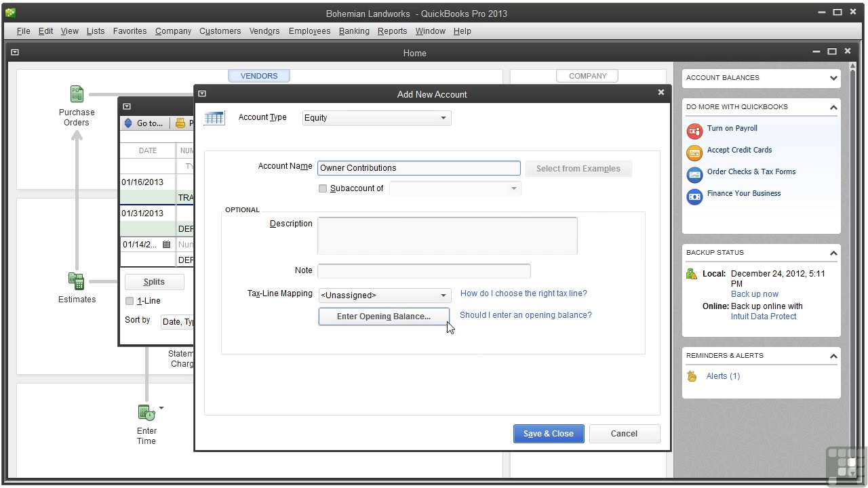
pyautogui.click(542, 437)
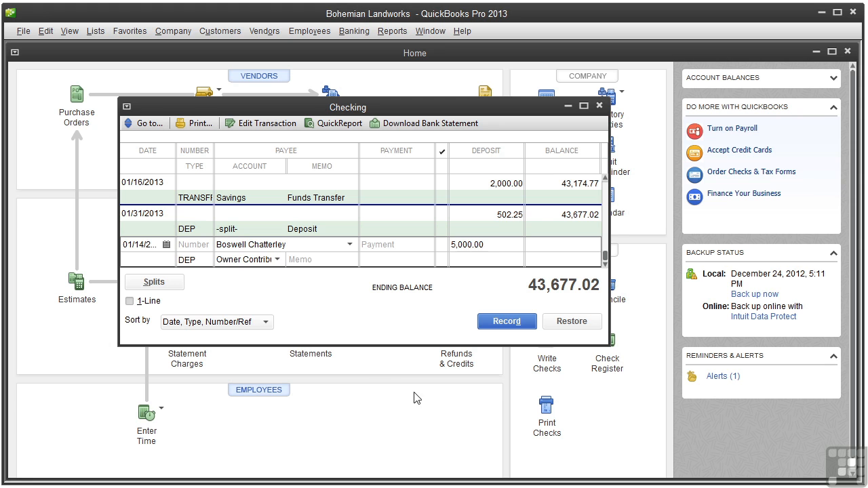
pyautogui.click(516, 325)
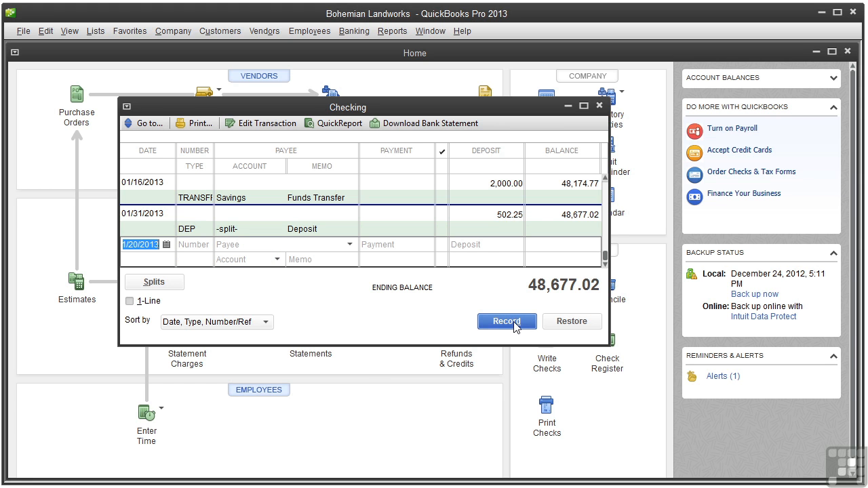
pyautogui.click(599, 106)
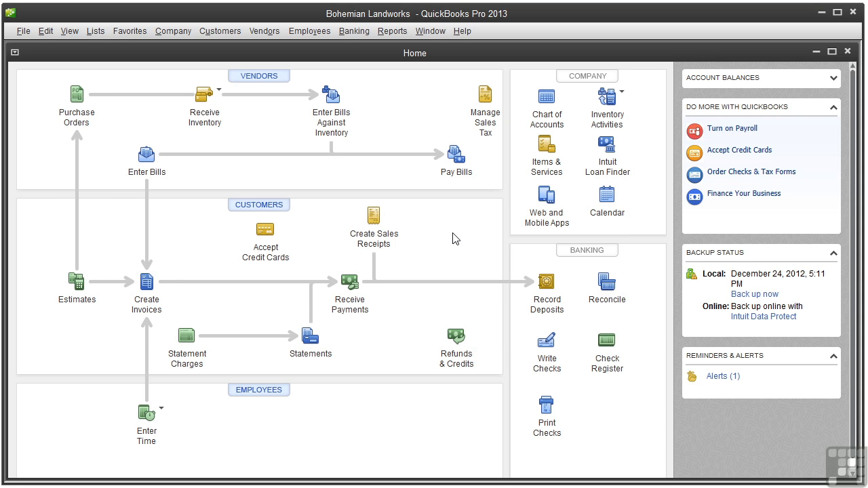